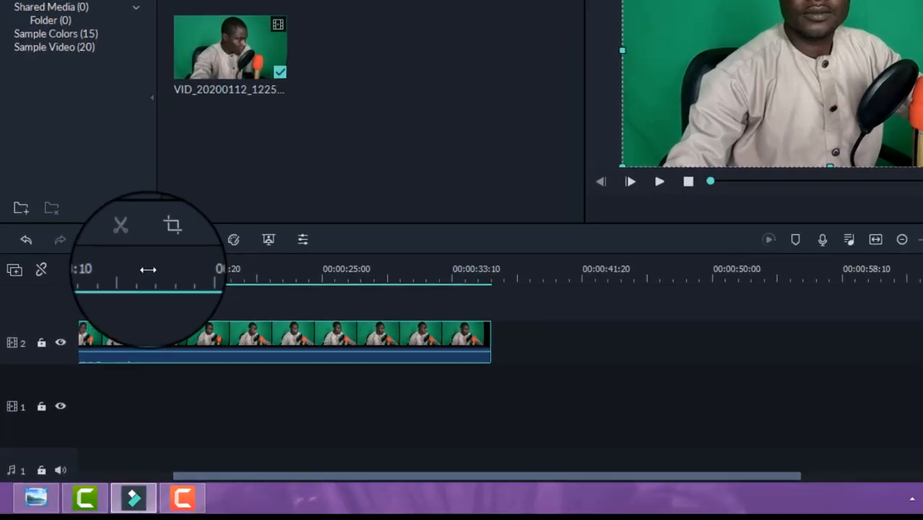
Step: Enable Chroma Key on the green-screen clip and sample the green backdrop as the key colour
{"action": "double_click", "coordinate": [262, 343]}
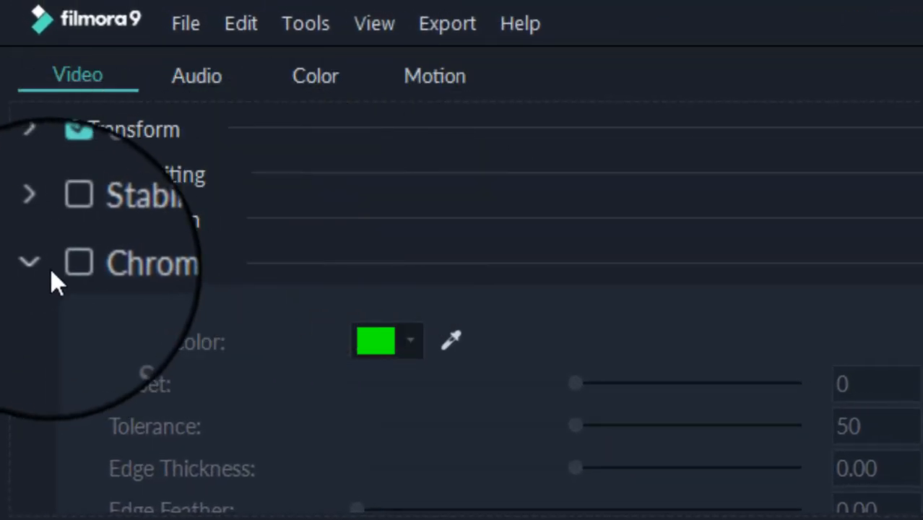
{"action": "left_click", "coordinate": [66, 266]}
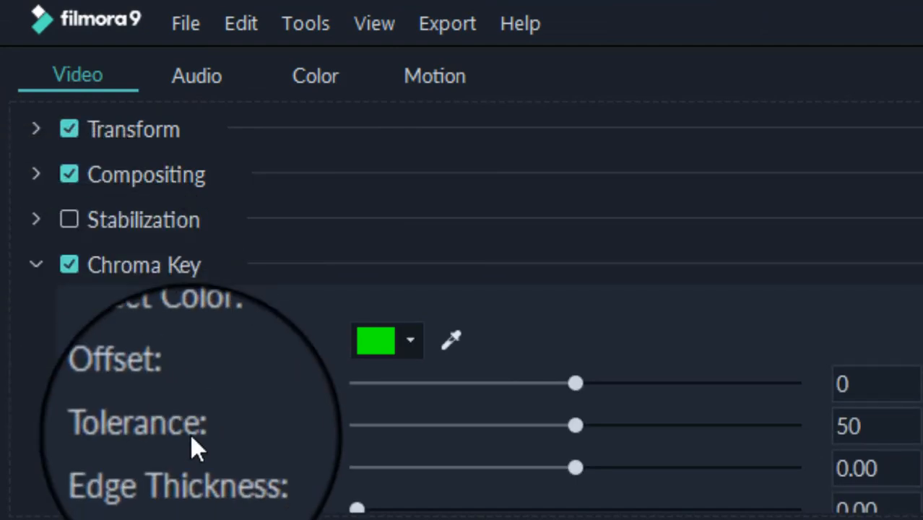
{"action": "left_click", "coordinate": [448, 339]}
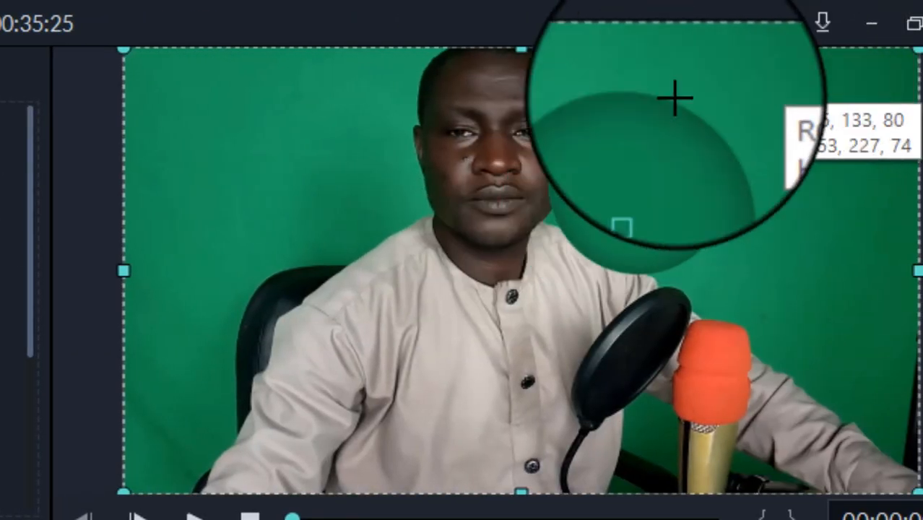
{"action": "left_click", "coordinate": [415, 56]}
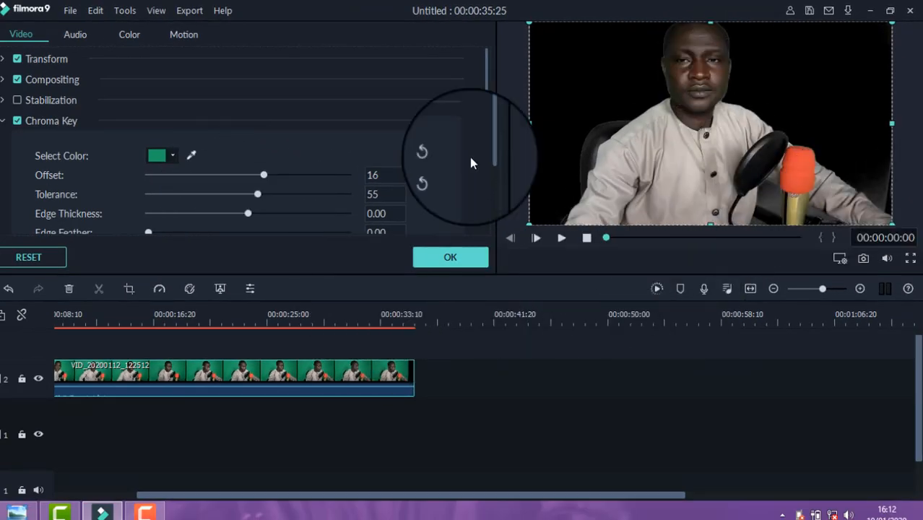
Step: Refine the key using the alpha channel view, setting the offset to 64 and tolerance to 54, and return to the normal view
{"action": "scroll", "coordinate": [305, 165], "scroll_direction": "down", "scroll_amount": 3}
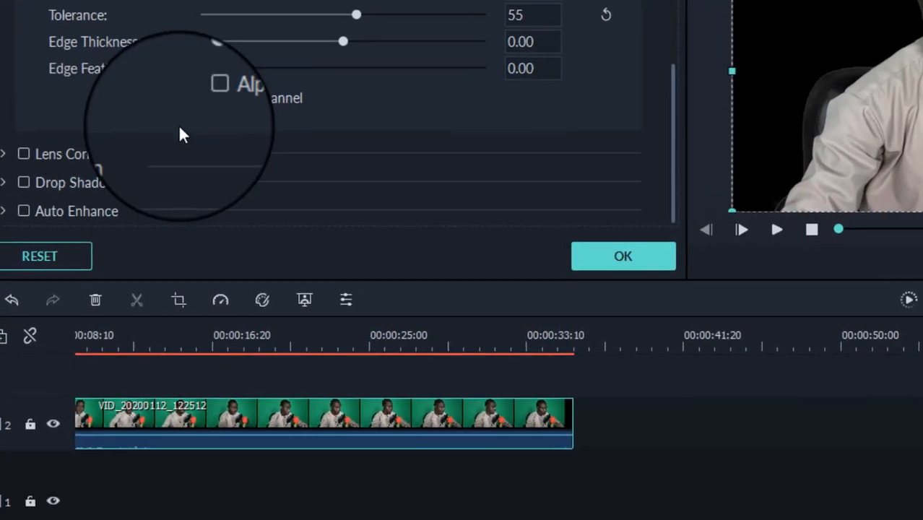
{"action": "left_click", "coordinate": [210, 94]}
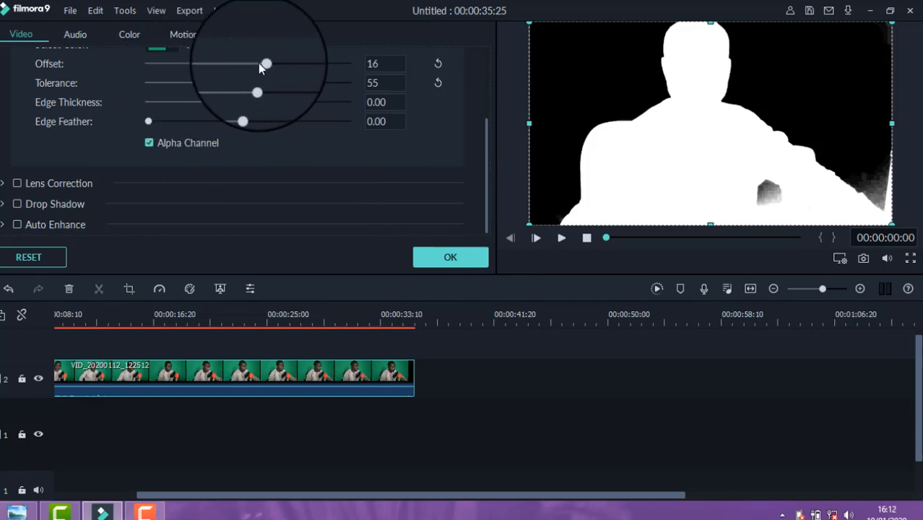
{"action": "left_click_drag", "start_coordinate": [259, 63], "coordinate": [306, 63]}
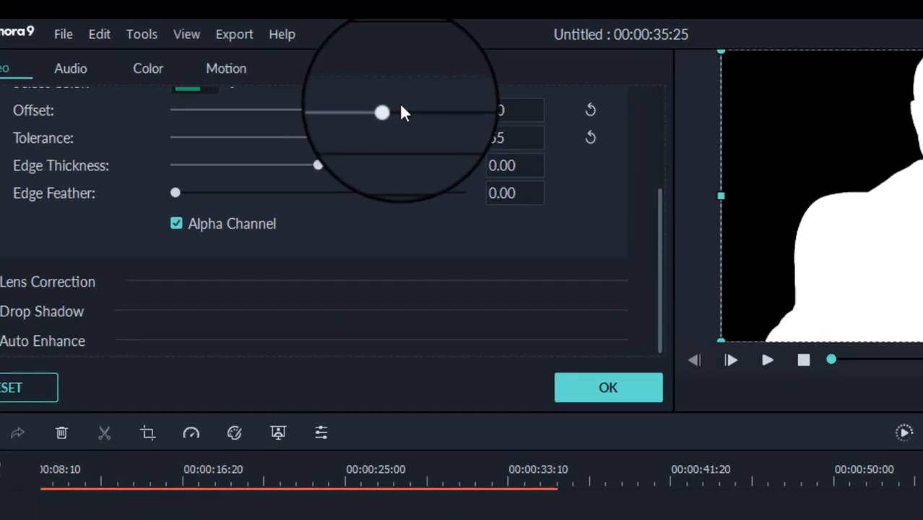
{"action": "mouse_move", "coordinate": [402, 105]}
{"action": "left_mouse_down"}
{"action": "mouse_move", "coordinate": [420, 106]}
{"action": "mouse_move", "coordinate": [409, 109]}
{"action": "left_mouse_up"}
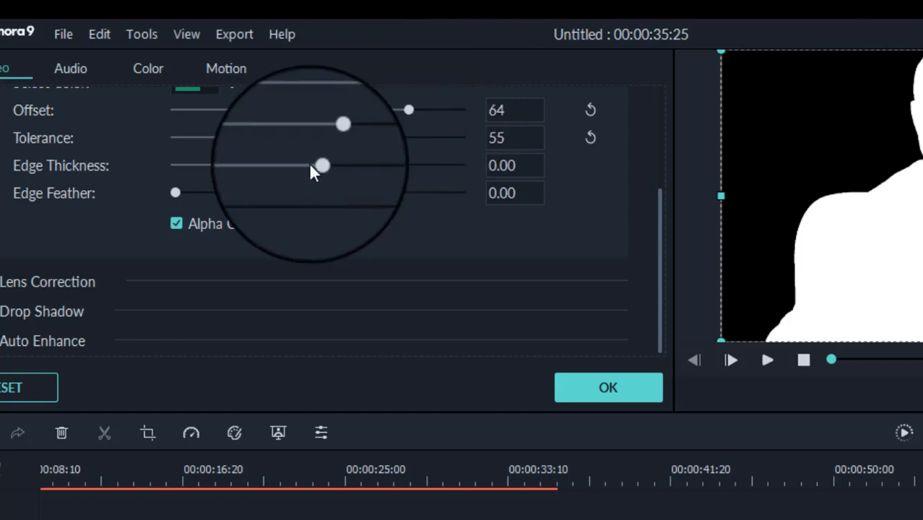
{"action": "mouse_move", "coordinate": [319, 138]}
{"action": "left_mouse_down"}
{"action": "mouse_move", "coordinate": [346, 135]}
{"action": "mouse_move", "coordinate": [315, 138]}
{"action": "mouse_move", "coordinate": [331, 139]}
{"action": "left_mouse_up"}
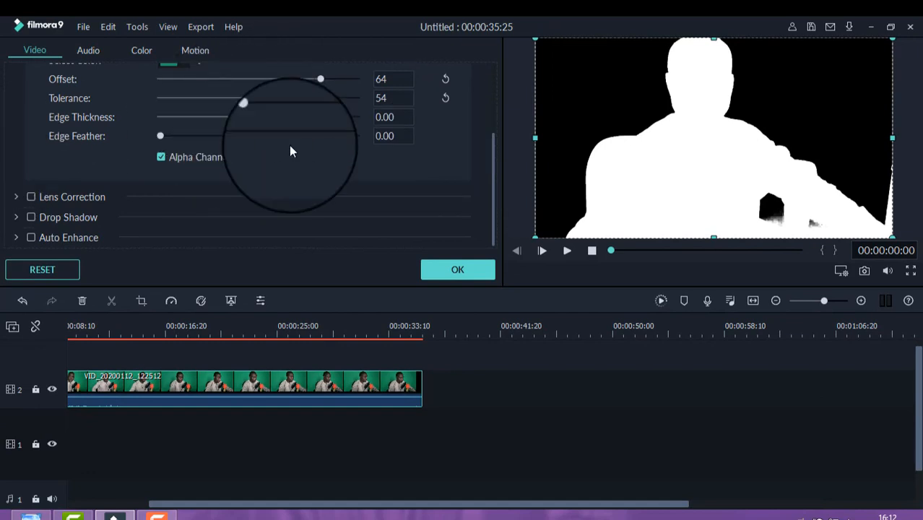
{"action": "left_click", "coordinate": [162, 151]}
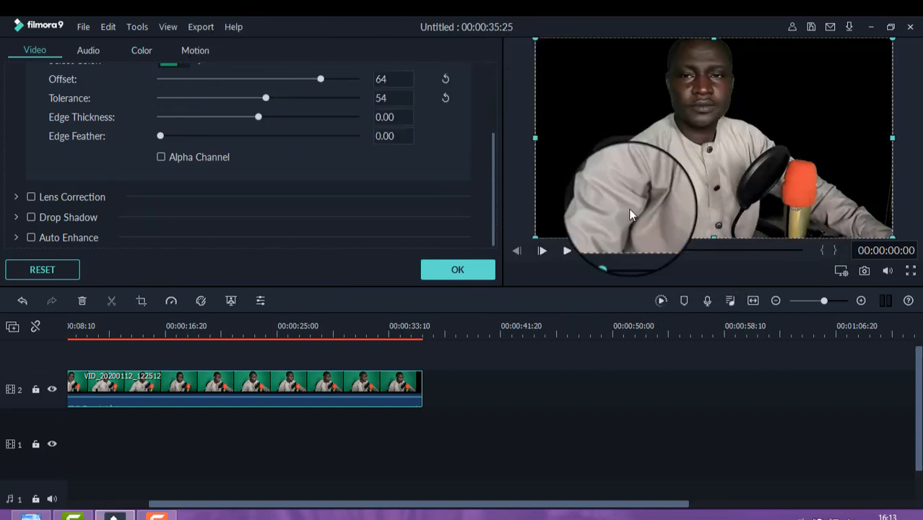
Step: Set the chroma key's edge thickness to -0.15 and edge feather to 4.97 on the clip
{"action": "left_click", "coordinate": [643, 422]}
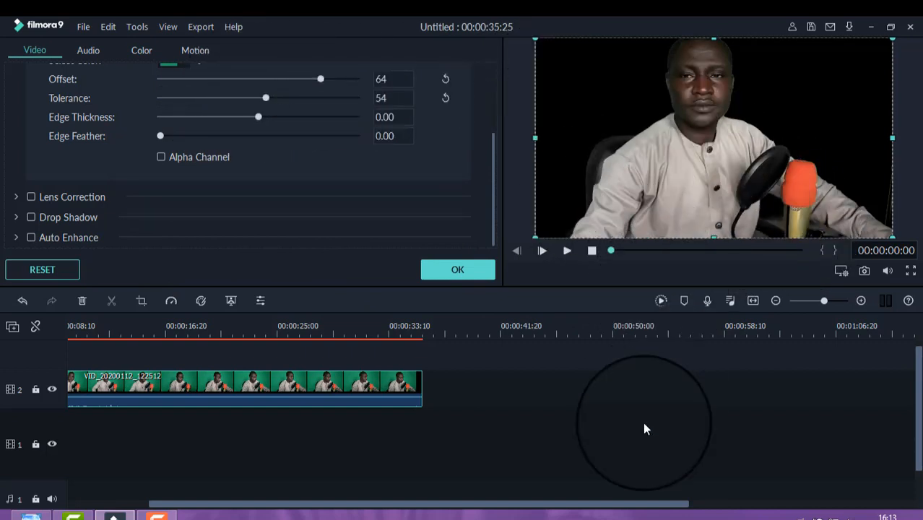
{"action": "left_click", "coordinate": [241, 386]}
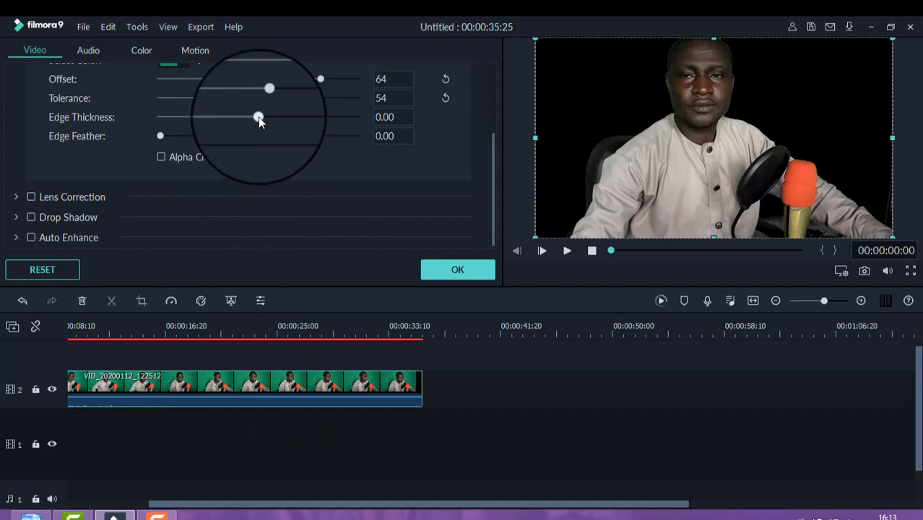
{"action": "left_click_drag", "start_coordinate": [258, 117], "coordinate": [231, 121]}
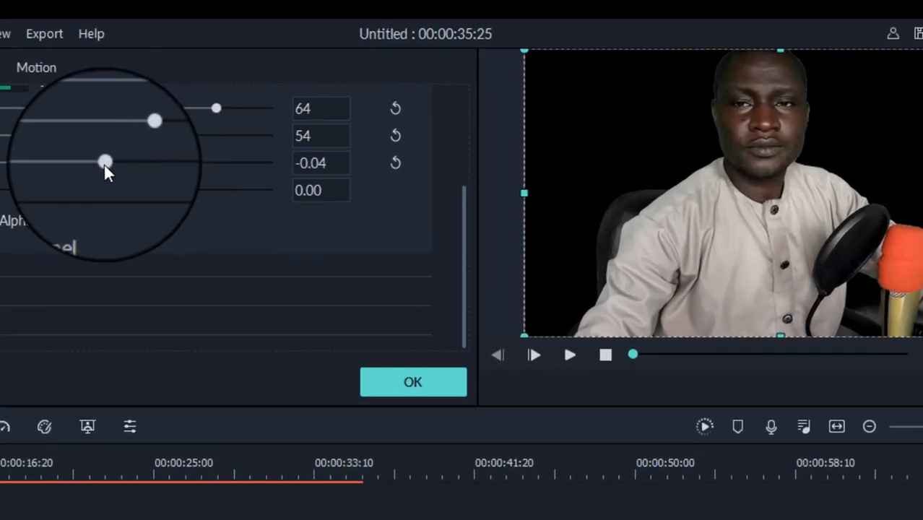
{"action": "left_click_drag", "start_coordinate": [104, 165], "coordinate": [91, 163]}
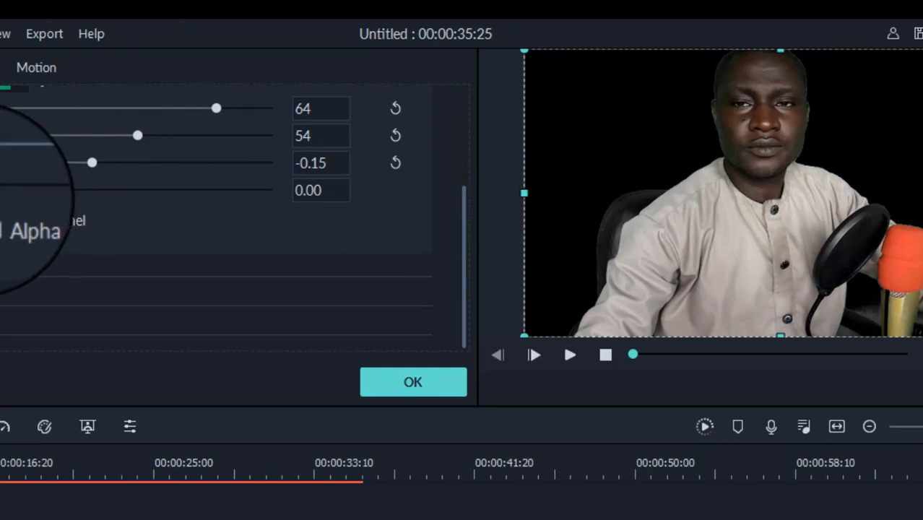
{"action": "left_click", "coordinate": [3, 190]}
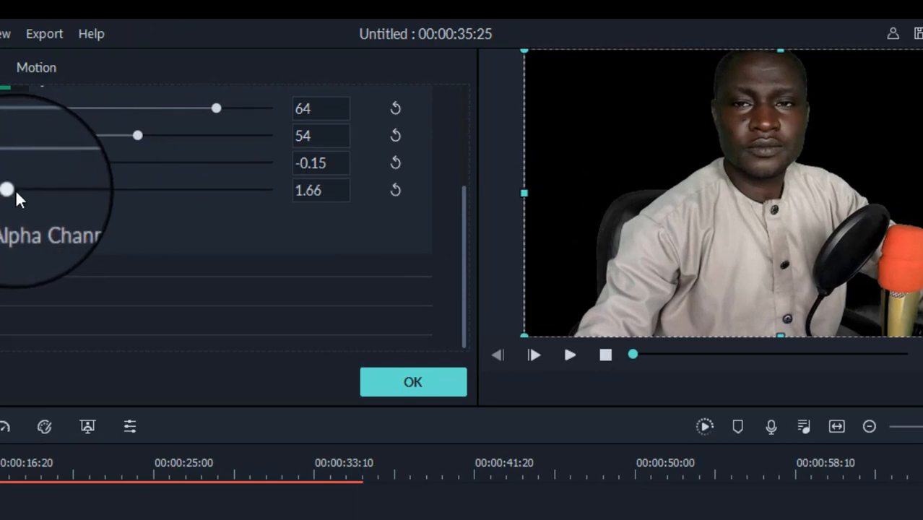
{"action": "left_click_drag", "start_coordinate": [16, 191], "coordinate": [33, 191]}
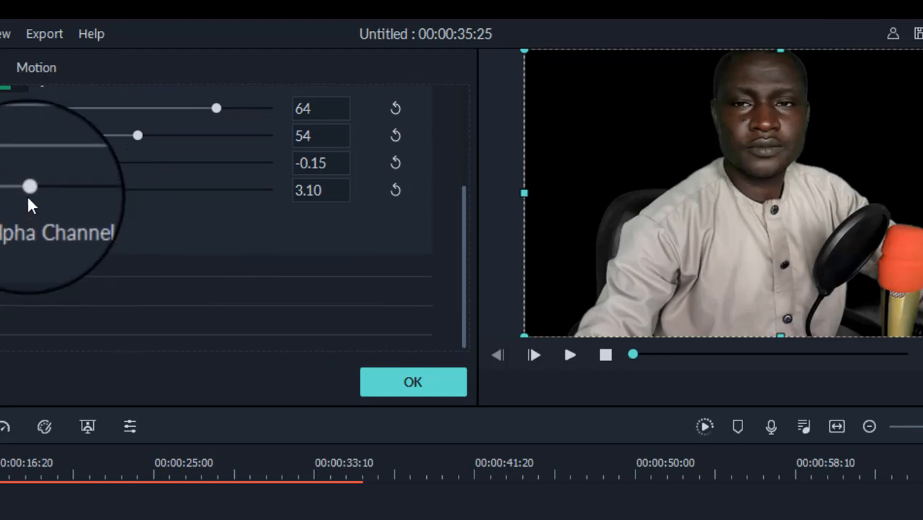
{"action": "left_click_drag", "start_coordinate": [27, 192], "coordinate": [55, 192]}
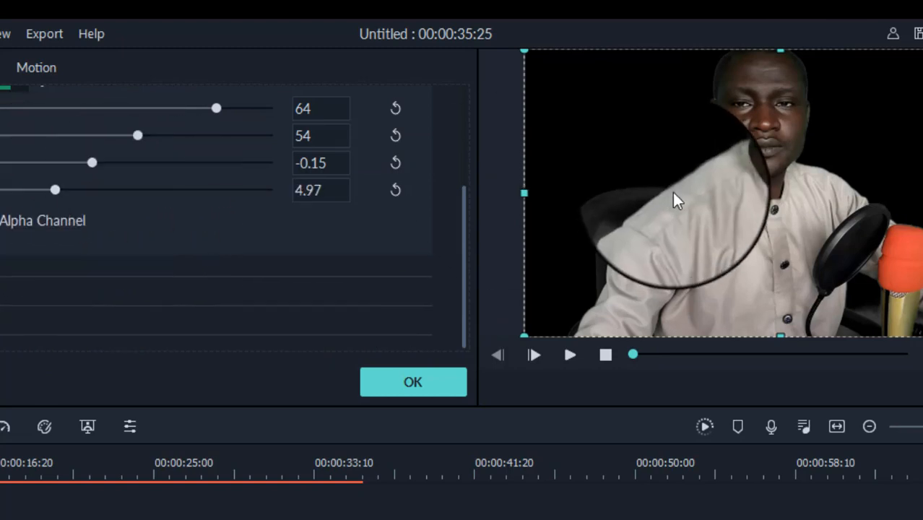
Step: Import the studionations keyboard-and-speakers photo from the desktop's green folder into the project media, and accept the clip's key settings
{"action": "left_click", "coordinate": [211, 519]}
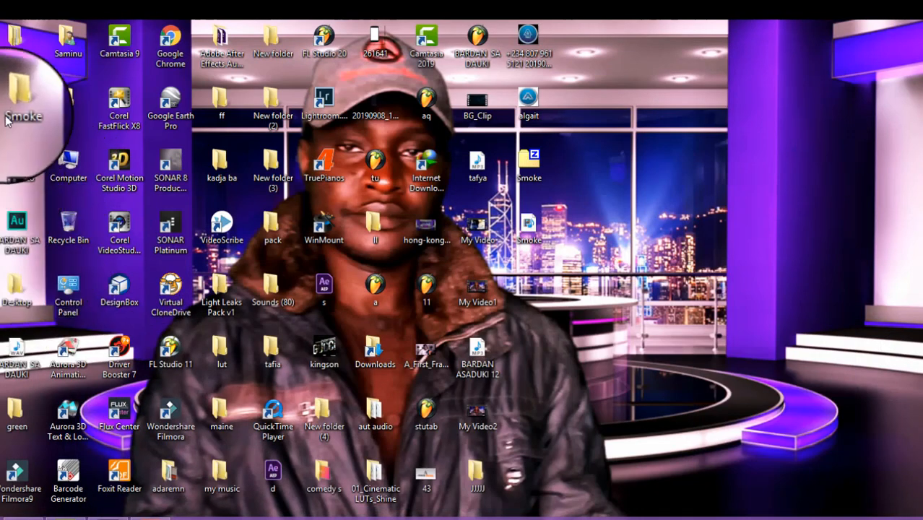
{"action": "double_click", "coordinate": [17, 411]}
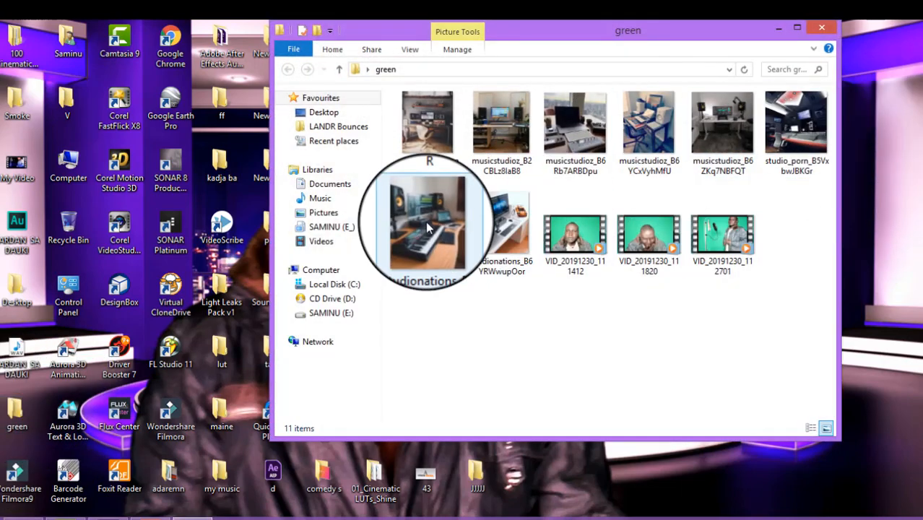
{"action": "left_click_drag", "start_coordinate": [424, 223], "coordinate": [142, 442]}
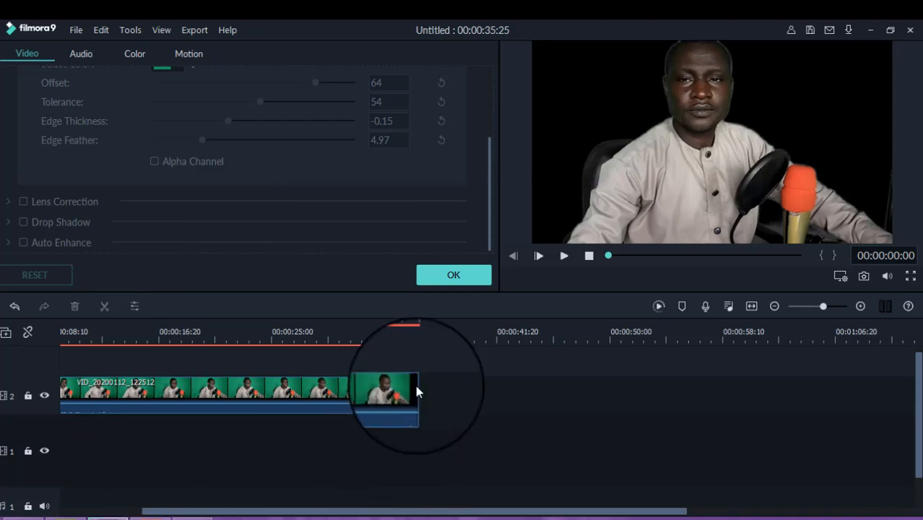
{"action": "left_click", "coordinate": [458, 275]}
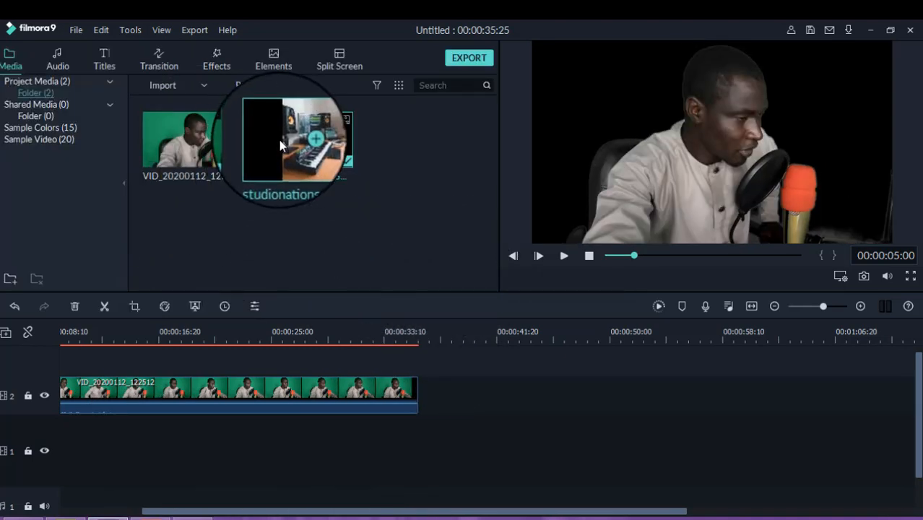
Step: Place the studio photo on the track beneath the keyed clip and extend it to span the clip's full duration
{"action": "left_click_drag", "start_coordinate": [279, 141], "coordinate": [185, 383]}
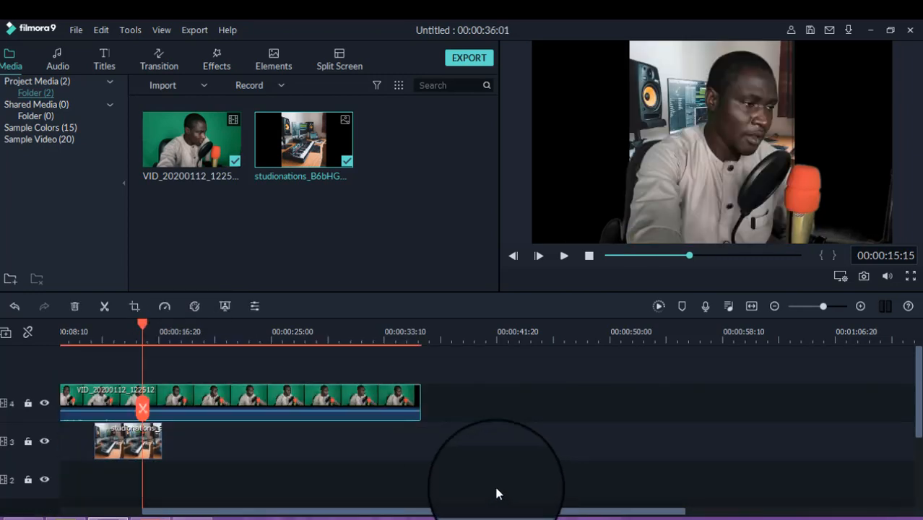
{"action": "left_click", "coordinate": [241, 447]}
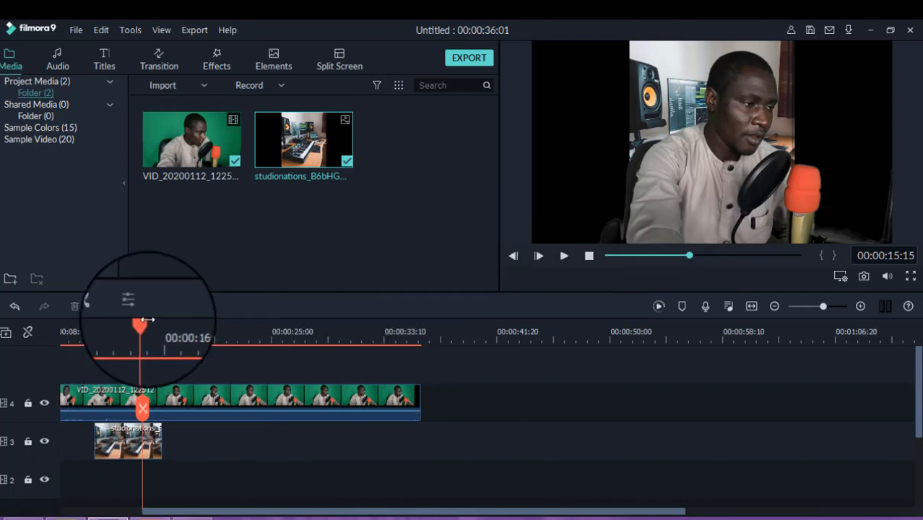
{"action": "left_click_drag", "start_coordinate": [147, 319], "coordinate": [65, 322]}
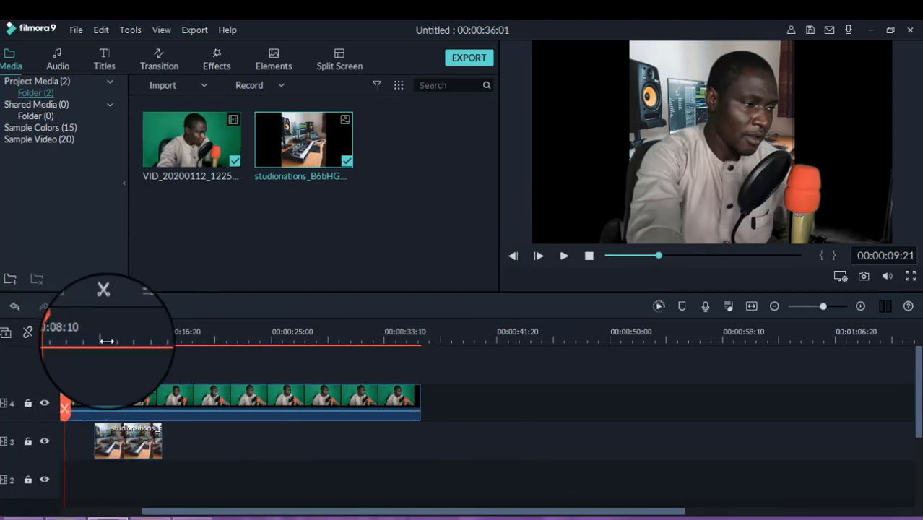
{"action": "left_click", "coordinate": [136, 455]}
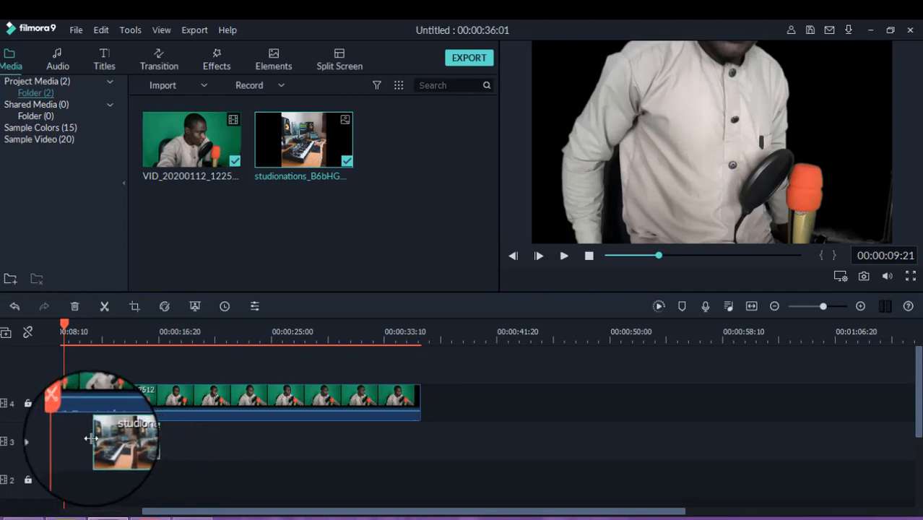
{"action": "left_click_drag", "start_coordinate": [90, 439], "coordinate": [60, 442]}
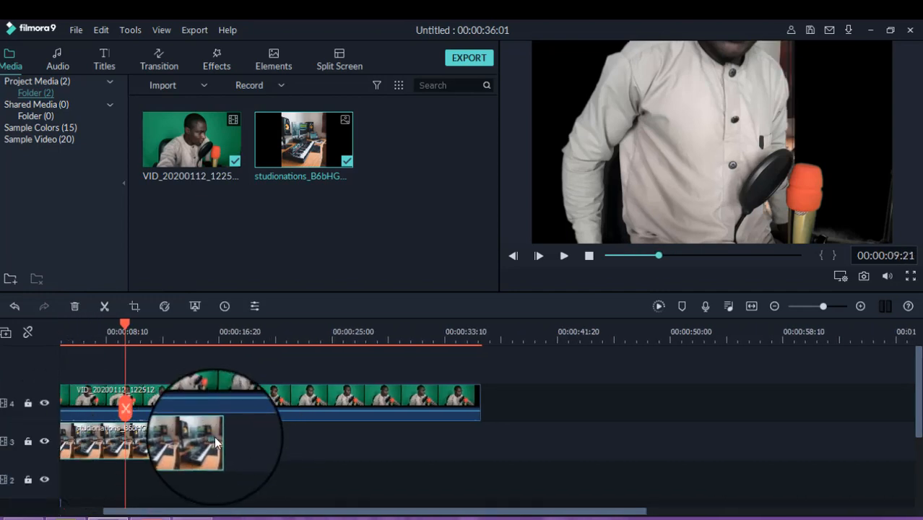
{"action": "left_click_drag", "start_coordinate": [218, 436], "coordinate": [466, 437]}
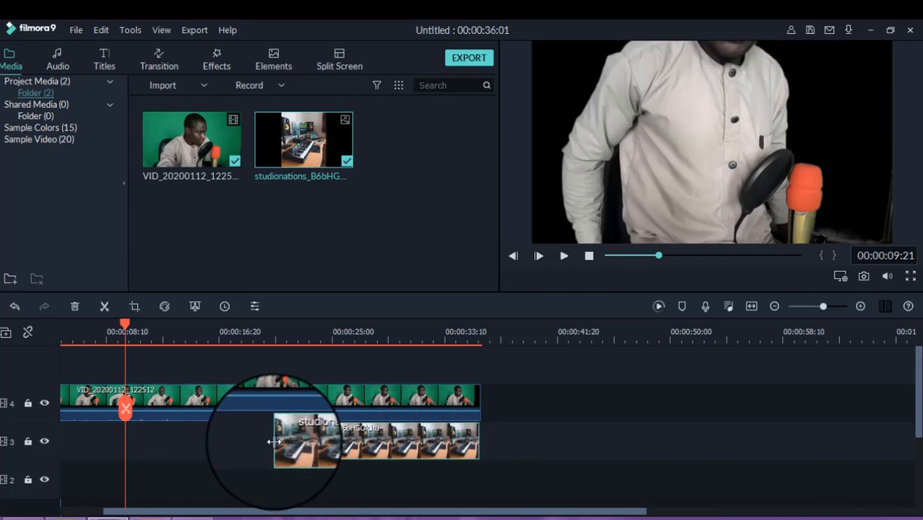
{"action": "left_click_drag", "start_coordinate": [273, 441], "coordinate": [14, 442]}
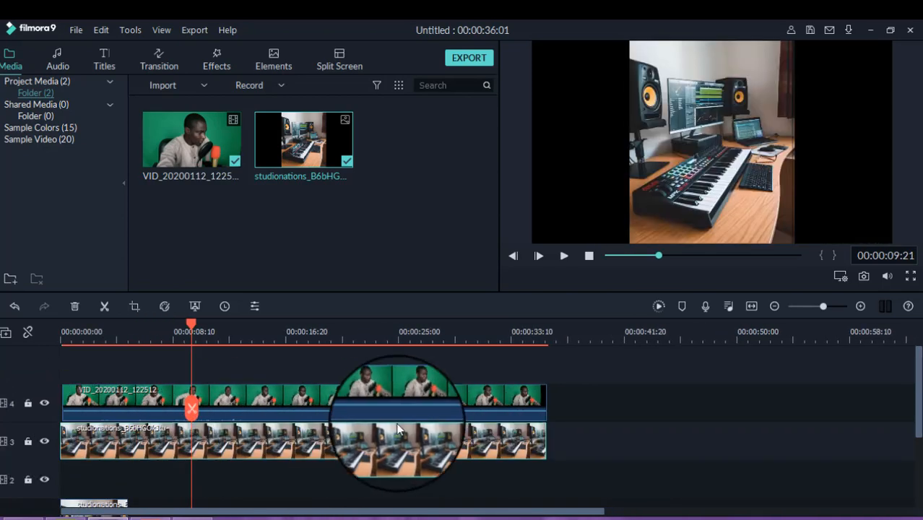
Step: Stretch the studio photo horizontally on both sides so it fills the frame behind the speaker
{"action": "double_click", "coordinate": [455, 449]}
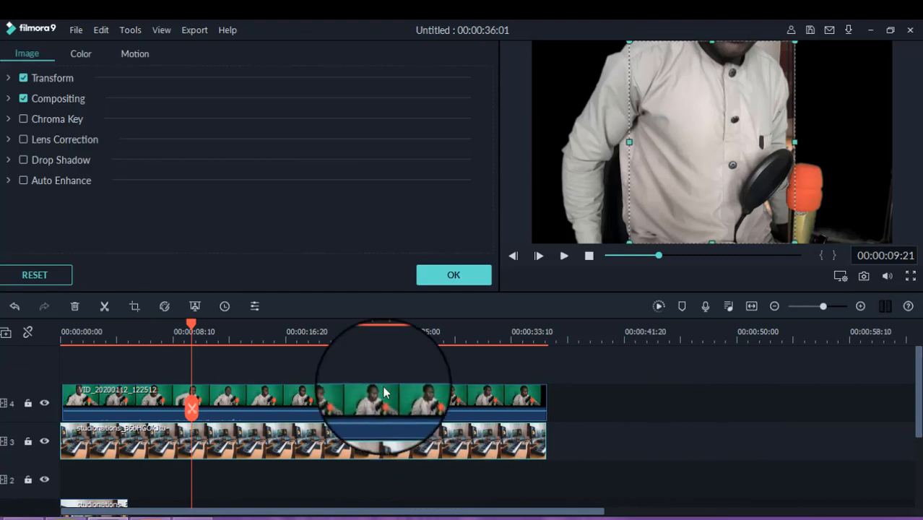
{"action": "left_click", "coordinate": [282, 334]}
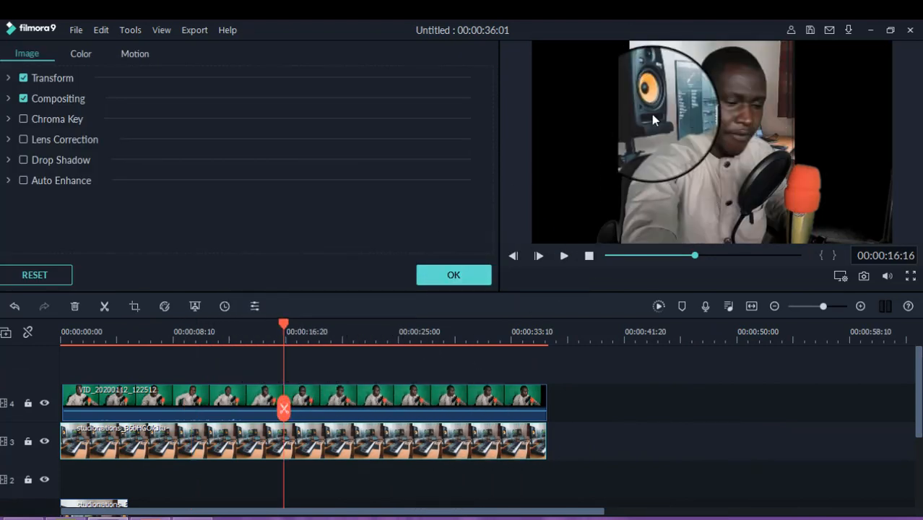
{"action": "left_click", "coordinate": [653, 118]}
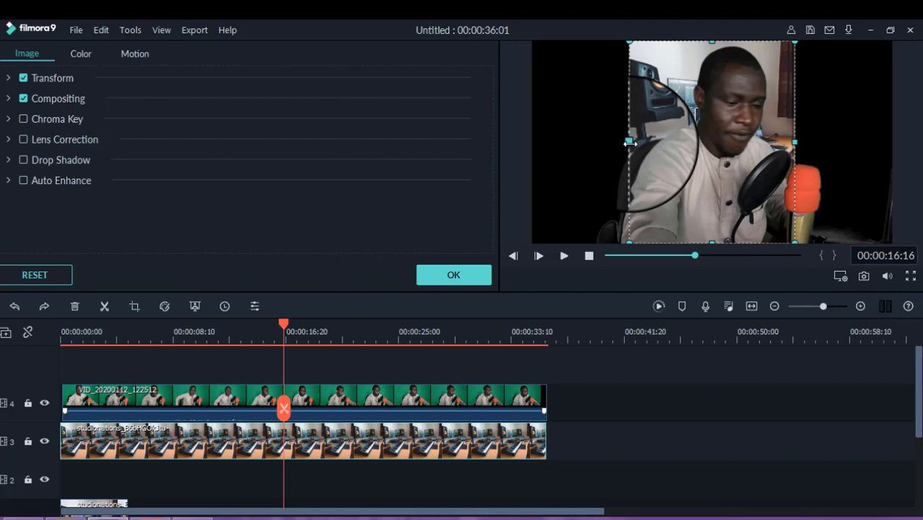
{"action": "left_click_drag", "start_coordinate": [629, 143], "coordinate": [529, 147]}
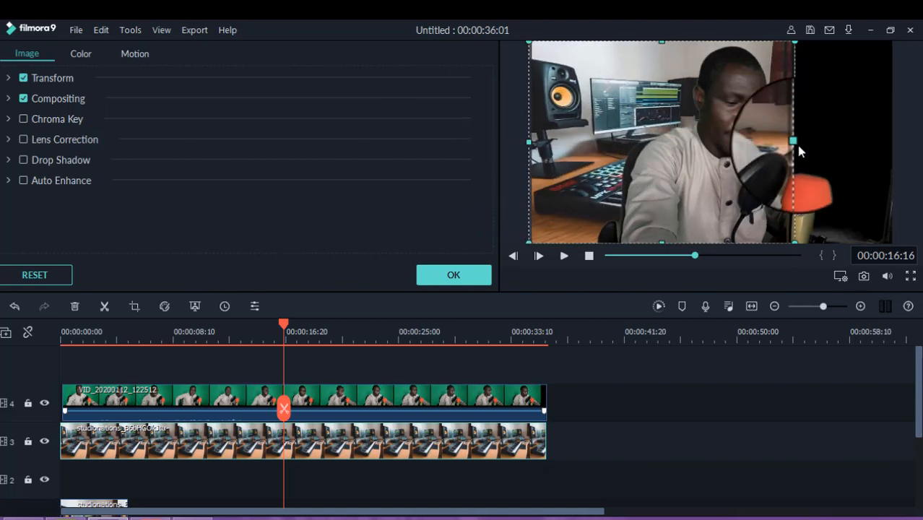
{"action": "left_click_drag", "start_coordinate": [806, 144], "coordinate": [906, 169]}
{"action": "left_click", "coordinate": [767, 436]}
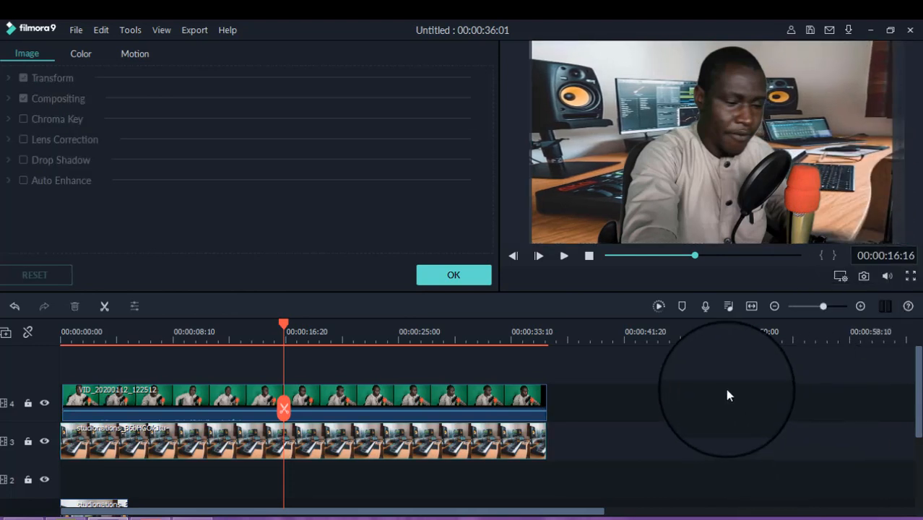
Step: Shrink the keyed clip's height by lowering its upper edge in the frame to leave more space above the speaker's head
{"action": "left_click", "coordinate": [720, 234]}
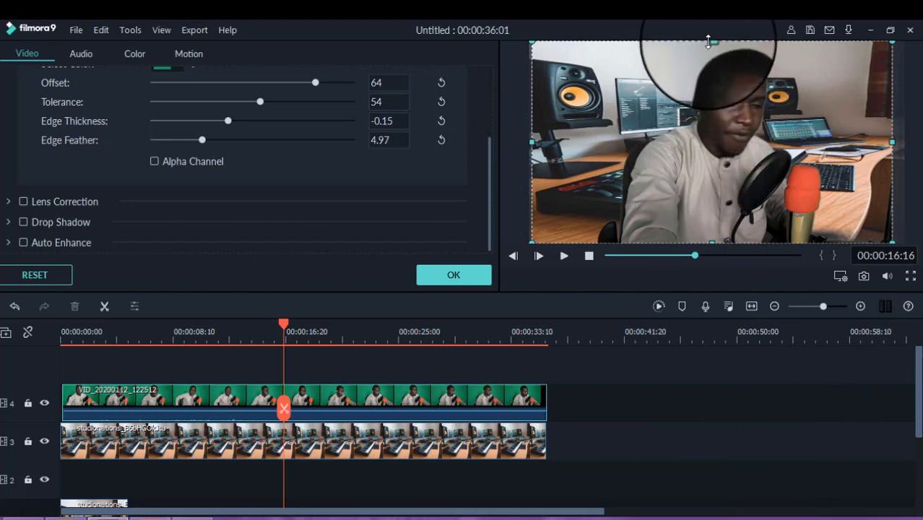
{"action": "left_click_drag", "start_coordinate": [713, 41], "coordinate": [712, 62]}
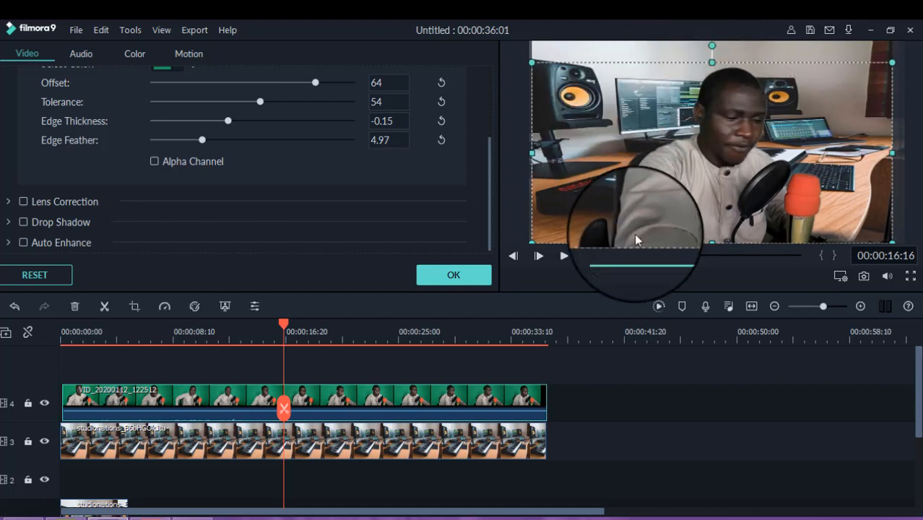
Step: Stretch the studio photo vertically past the frame's upper and lower edges to enlarge the background behind the speaker
{"action": "left_click", "coordinate": [630, 451]}
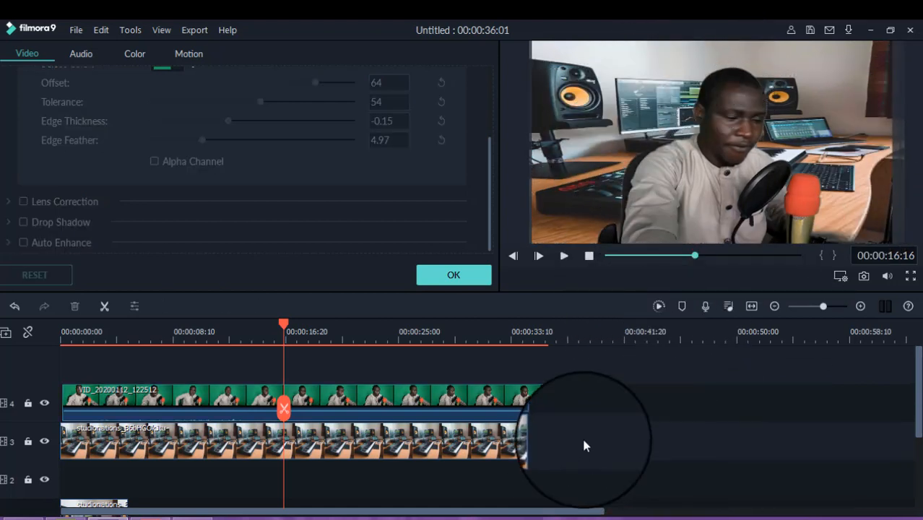
{"action": "left_click", "coordinate": [182, 444]}
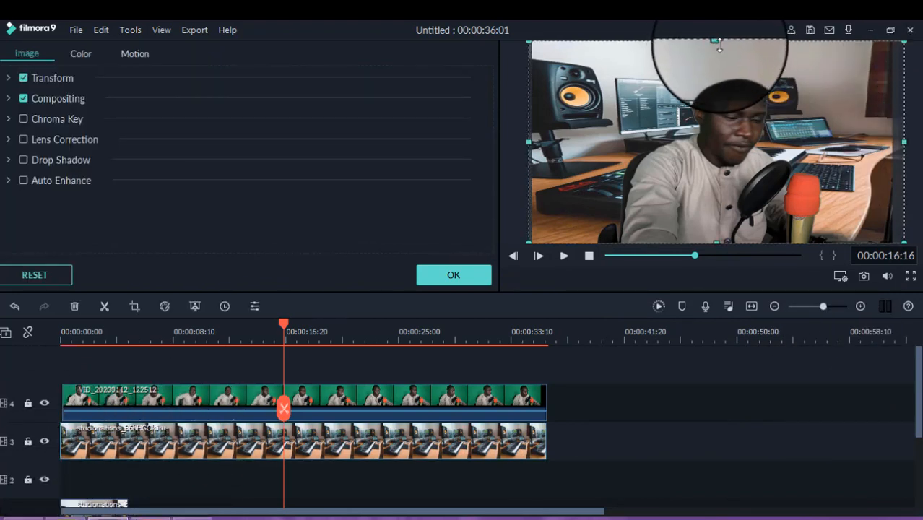
{"action": "left_click_drag", "start_coordinate": [712, 25], "coordinate": [708, 23]}
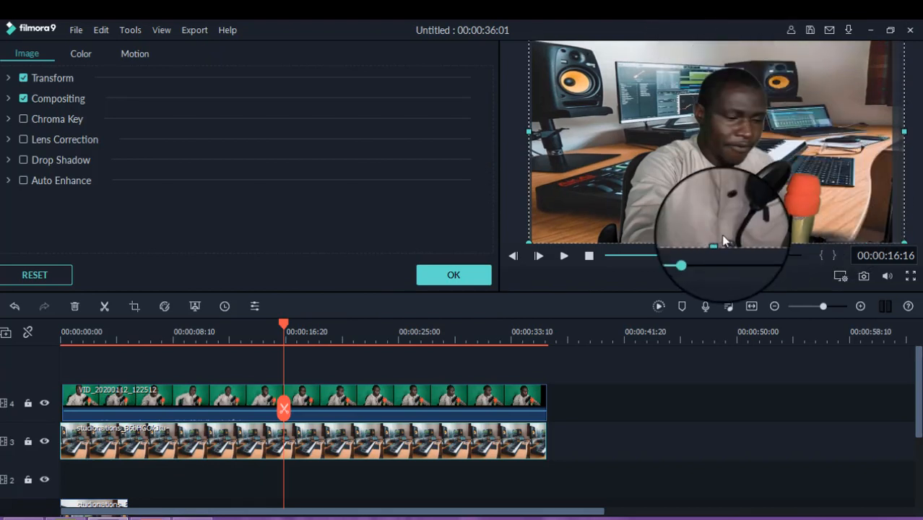
{"action": "left_click_drag", "start_coordinate": [718, 241], "coordinate": [727, 470]}
{"action": "left_click", "coordinate": [724, 471]}
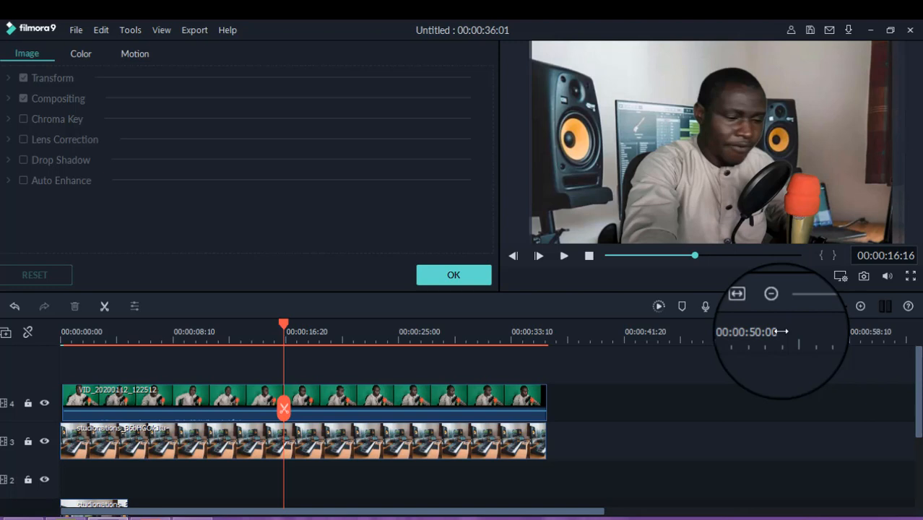
Step: Set the keyed clip's chroma key edge feather to 2.69 and edge thickness to -3.18, and accept the settings
{"action": "left_click", "coordinate": [454, 398]}
{"action": "left_click_drag", "start_coordinate": [212, 134], "coordinate": [180, 149]}
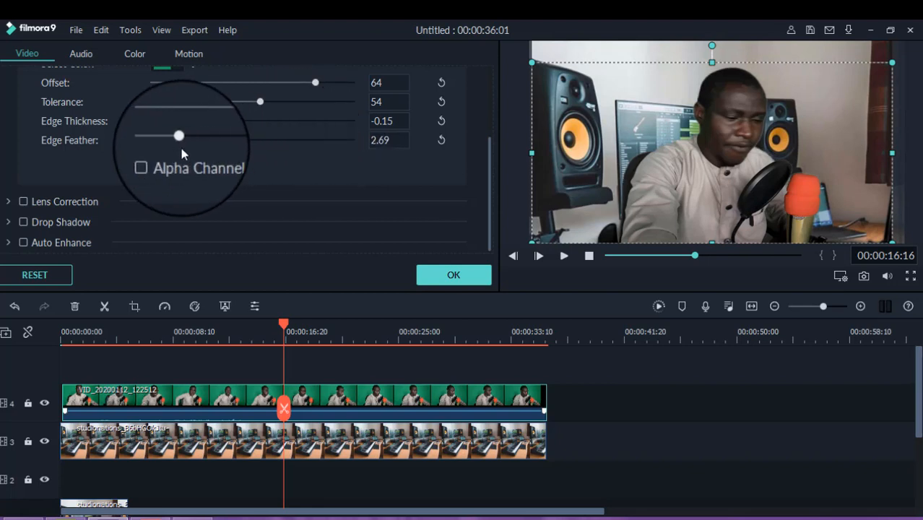
{"action": "left_click_drag", "start_coordinate": [218, 120], "coordinate": [185, 151]}
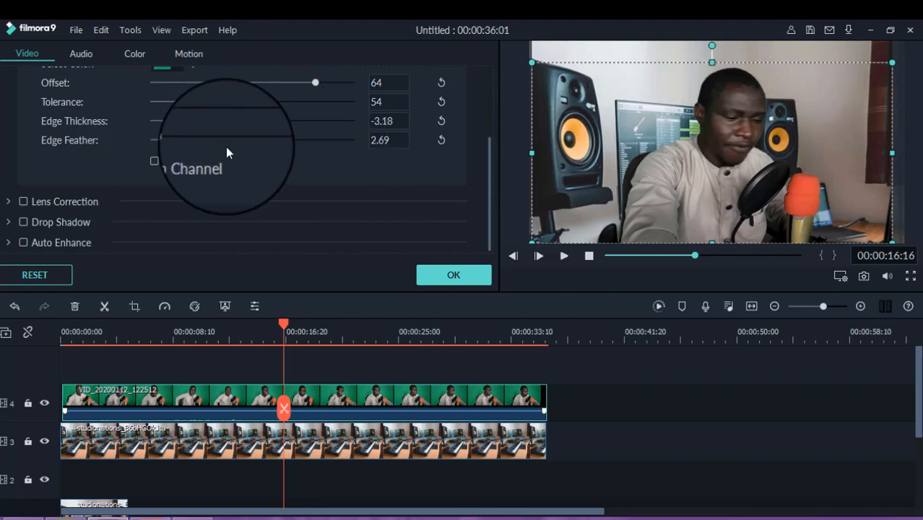
{"action": "scroll", "coordinate": [226, 150], "scroll_direction": "up", "scroll_amount": 2}
{"action": "left_click", "coordinate": [436, 275]}
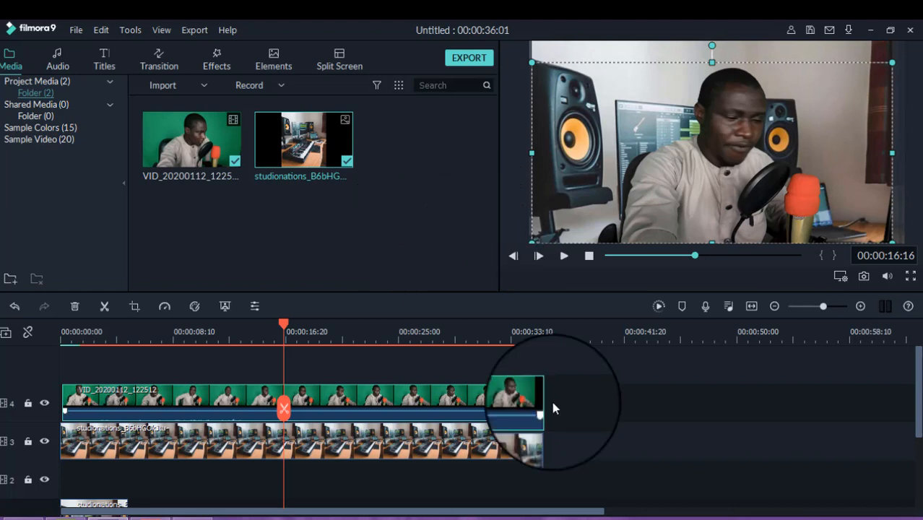
Step: Add the Arizona filter at the start of the track above the keyed clip, then undo its extension over the full clip
{"action": "left_click", "coordinate": [629, 413]}
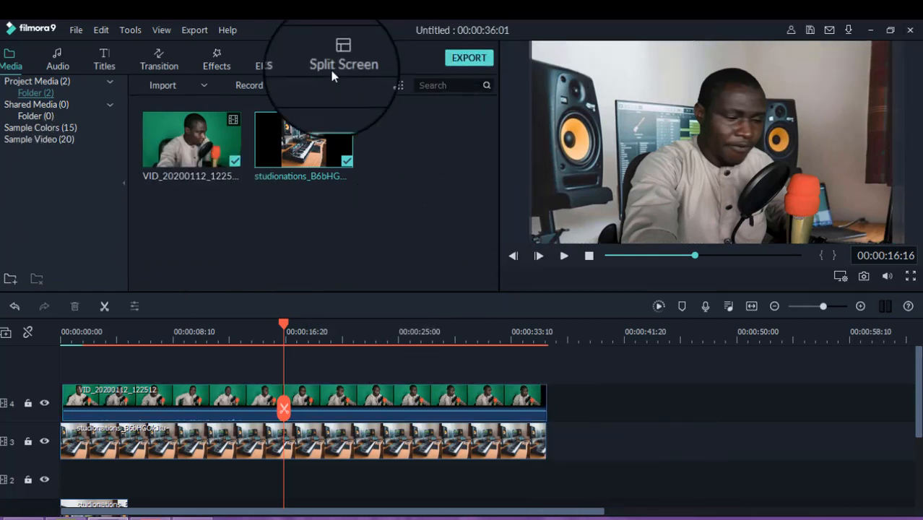
{"action": "left_click", "coordinate": [213, 67]}
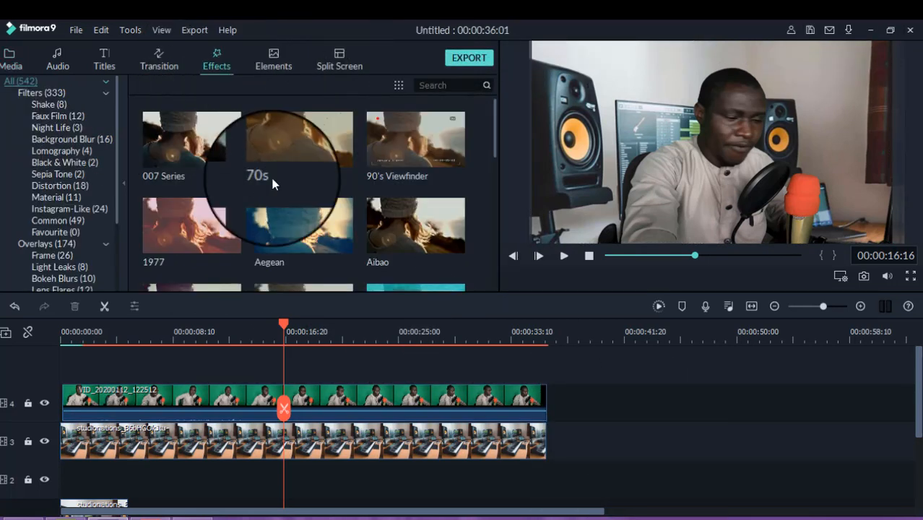
{"action": "scroll", "coordinate": [361, 181], "scroll_direction": "down", "scroll_amount": 5}
{"action": "scroll", "coordinate": [364, 189], "scroll_direction": "up", "scroll_amount": 5}
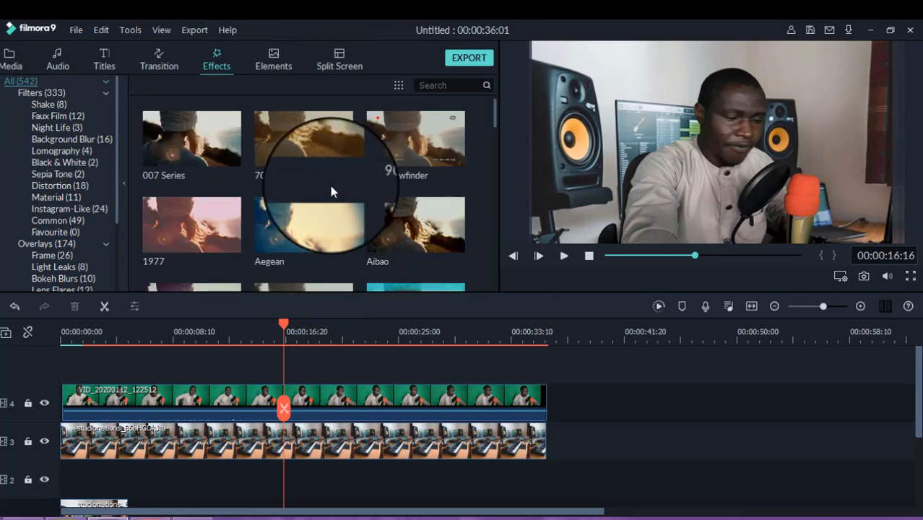
{"action": "scroll", "coordinate": [298, 181], "scroll_direction": "down", "scroll_amount": 3}
{"action": "left_click_drag", "start_coordinate": [307, 195], "coordinate": [63, 361]}
{"action": "left_click_drag", "start_coordinate": [76, 406], "coordinate": [552, 420]}
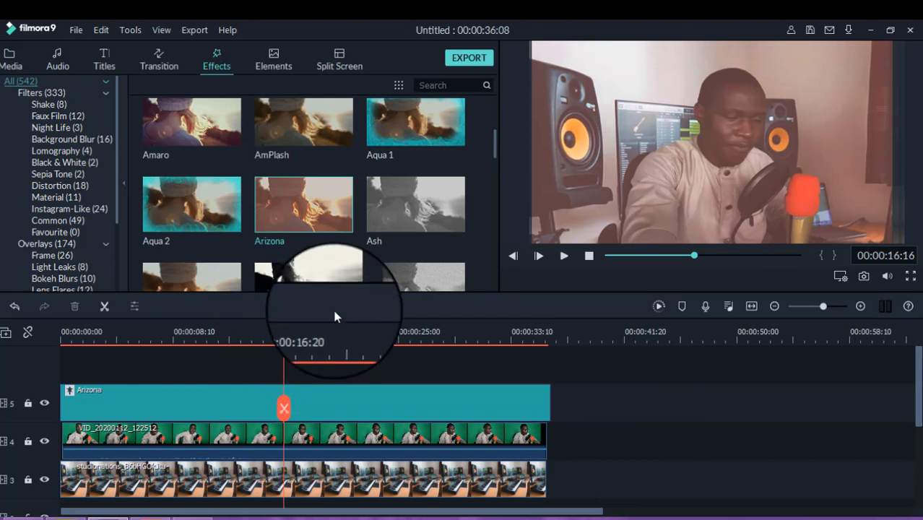
{"action": "key", "text": "ctrl+z"}
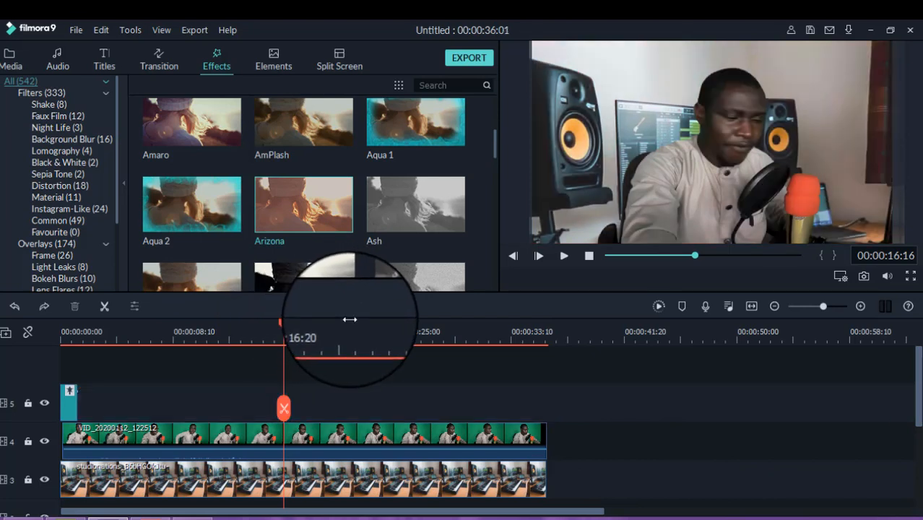
Step: Browse the elements library and filter categories such as Shake and Sepia Tone for other looks to apply
{"action": "scroll", "coordinate": [388, 231], "scroll_direction": "down", "scroll_amount": 5}
{"action": "scroll", "coordinate": [386, 234], "scroll_direction": "down", "scroll_amount": 3}
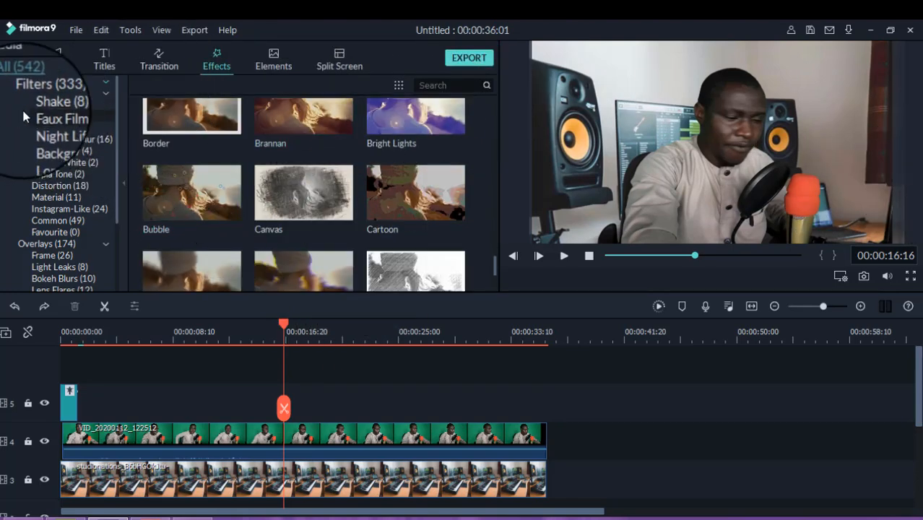
{"action": "left_click", "coordinate": [262, 66]}
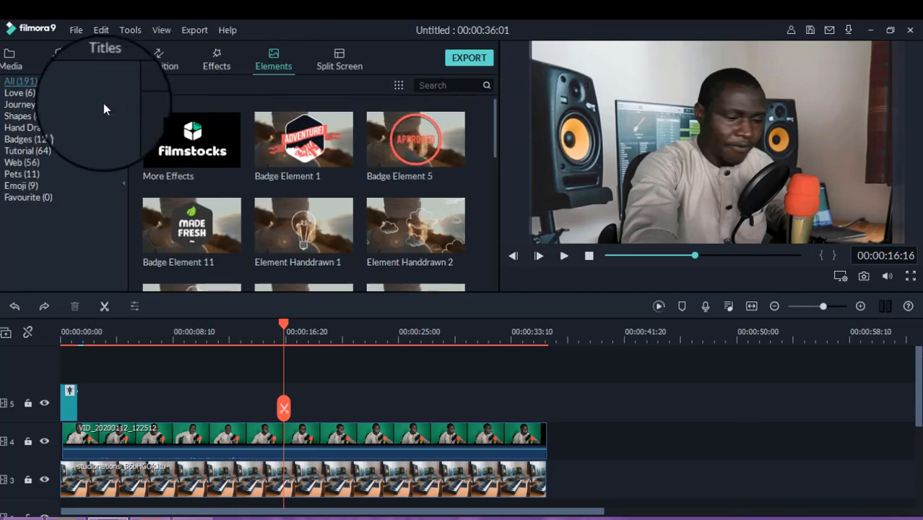
{"action": "left_click", "coordinate": [194, 66]}
{"action": "left_click", "coordinate": [77, 103]}
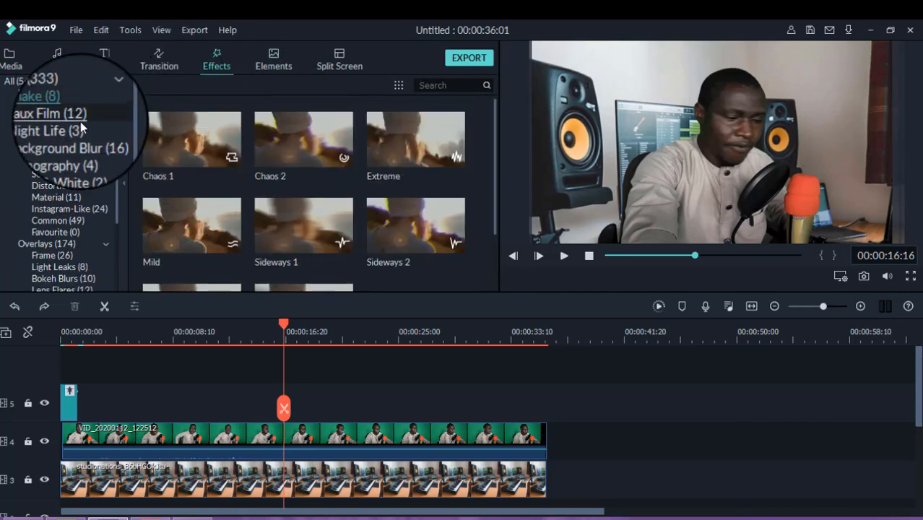
{"action": "left_click", "coordinate": [78, 130]}
{"action": "left_click", "coordinate": [78, 142]}
{"action": "left_click", "coordinate": [79, 179]}
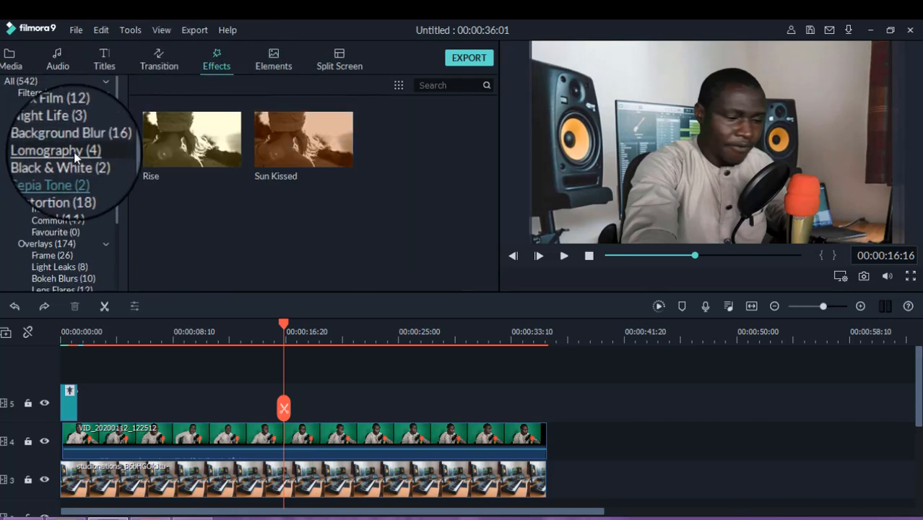
Step: Place the Lomography filters Purple Love and Purple Lomo one after the other above the middle of the keyed clip, and preview them
{"action": "left_click", "coordinate": [74, 152]}
{"action": "left_click_drag", "start_coordinate": [309, 152], "coordinate": [286, 410]}
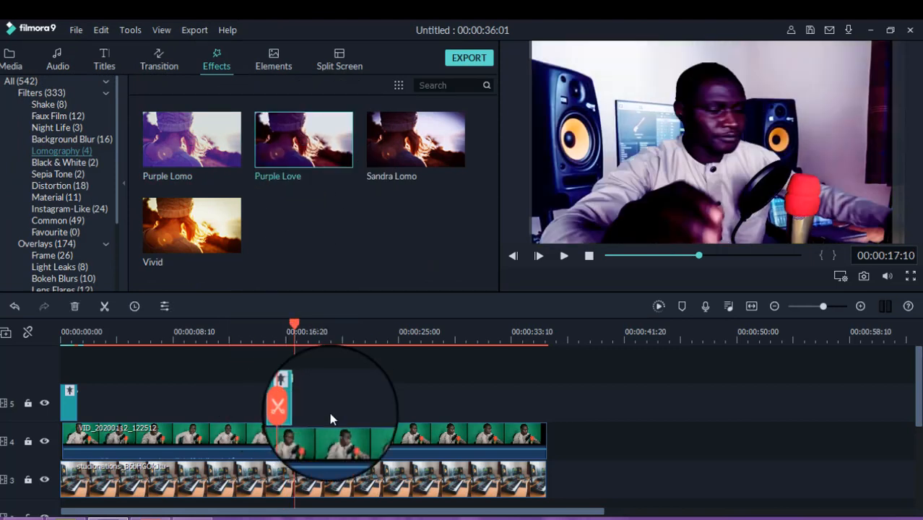
{"action": "left_click_drag", "start_coordinate": [208, 136], "coordinate": [330, 409]}
{"action": "left_click", "coordinate": [331, 335]}
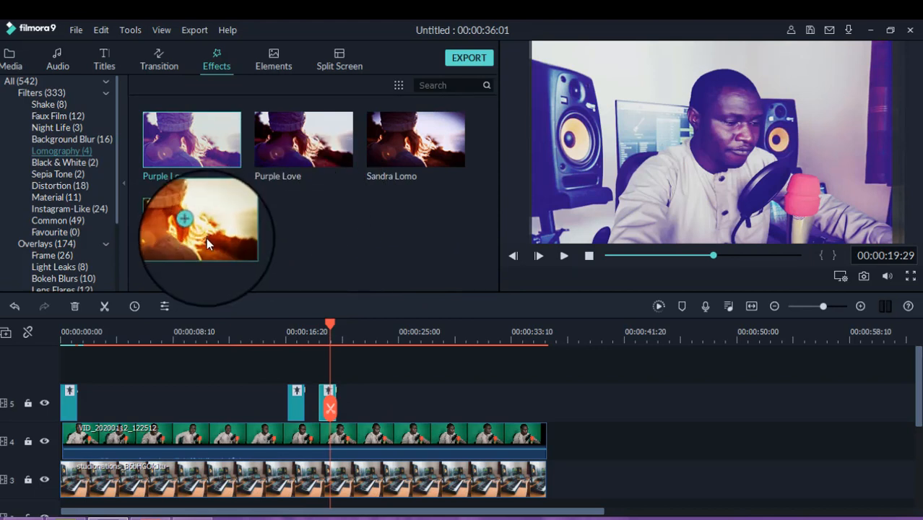
Step: Add the Vivid and Sandra Lomo filters after Purple Lomo on the same track, and preview their looks
{"action": "left_click_drag", "start_coordinate": [206, 238], "coordinate": [351, 405]}
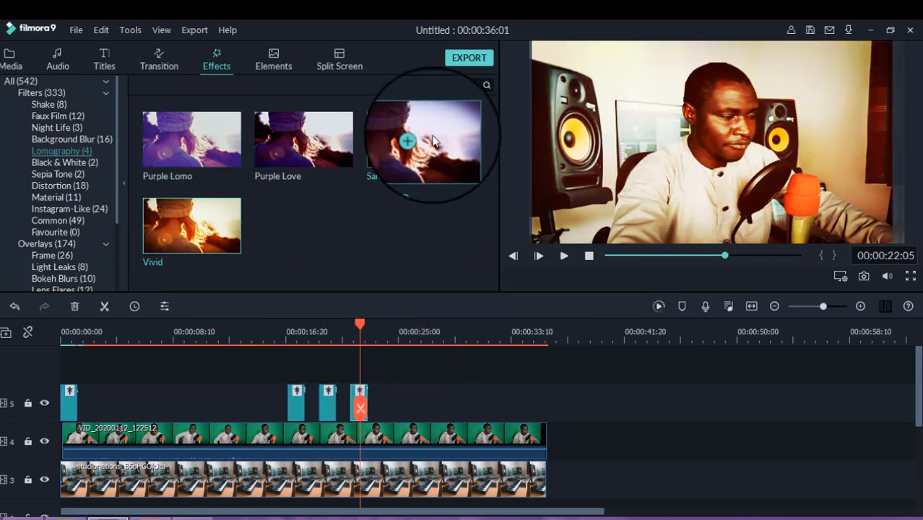
{"action": "left_click_drag", "start_coordinate": [406, 141], "coordinate": [382, 391]}
{"action": "left_click", "coordinate": [404, 336]}
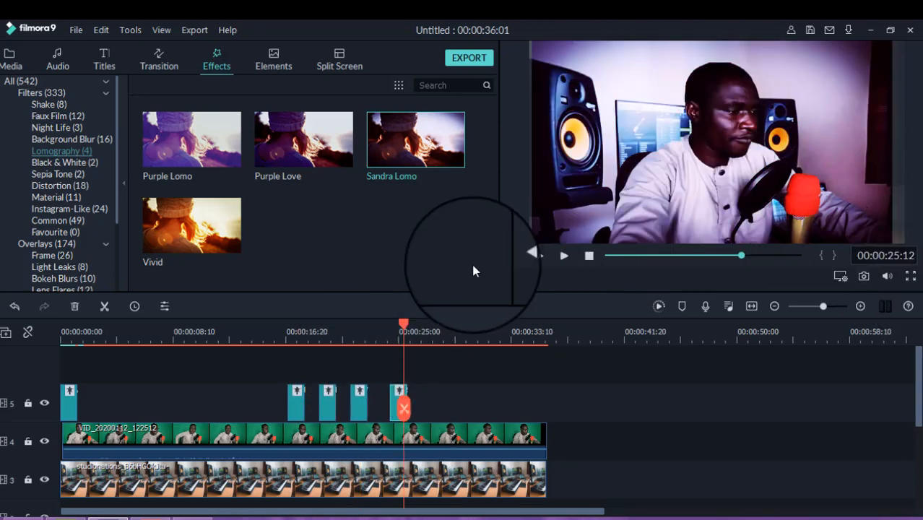
Step: Shift the keyed clip slightly upward in the preview frame and raise its upper edge to make the speaker taller
{"action": "left_click", "coordinate": [714, 109]}
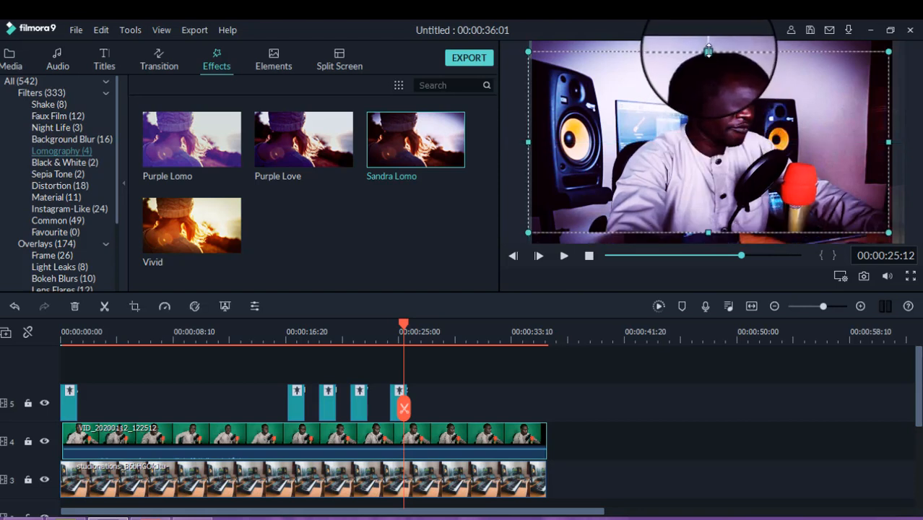
{"action": "left_click_drag", "start_coordinate": [708, 42], "coordinate": [708, 39]}
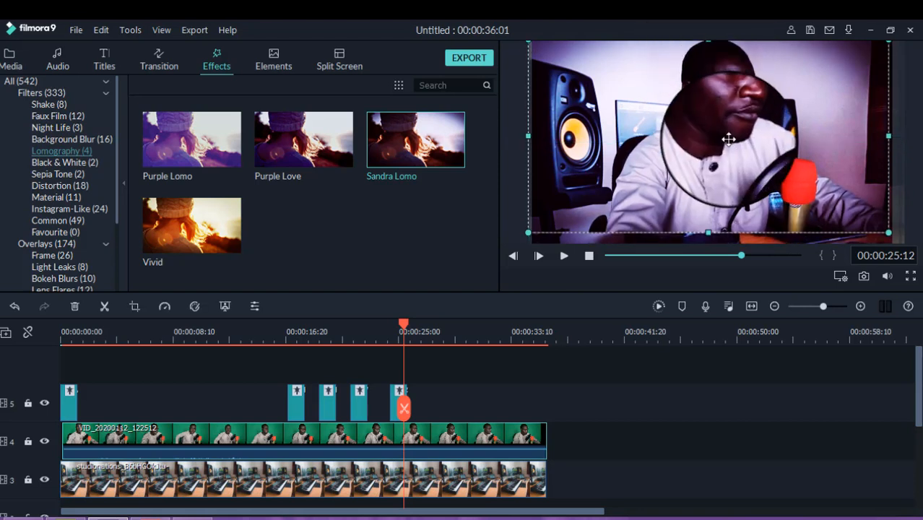
{"action": "left_click", "coordinate": [697, 437]}
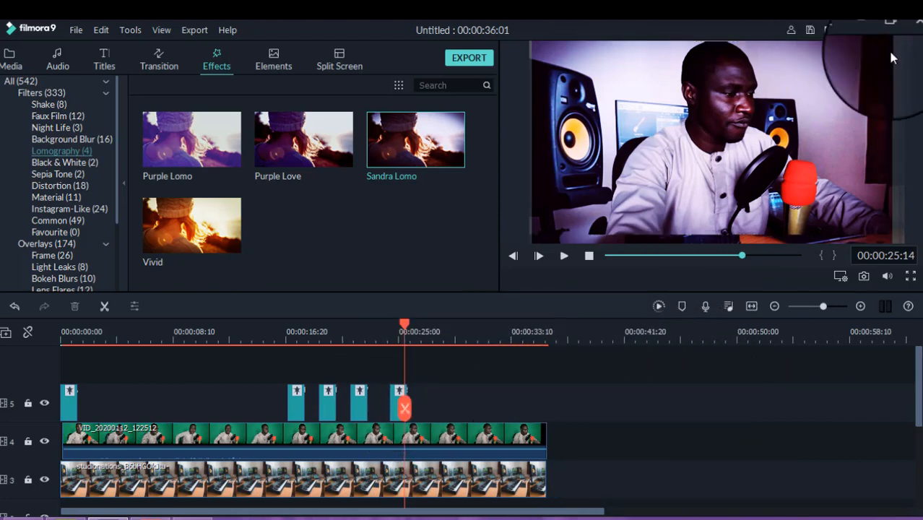
{"action": "left_click", "coordinate": [914, 29]}
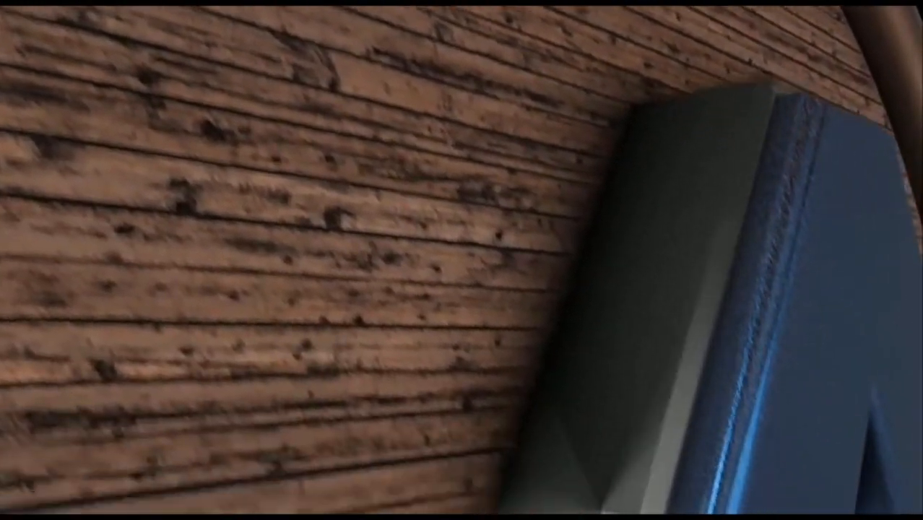